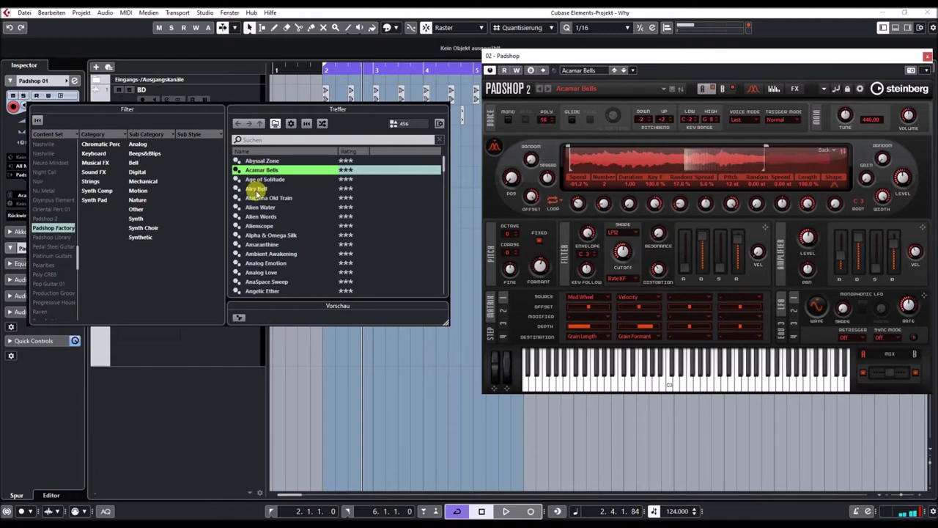
Audition the Padshop Factory presets Airy Bell, Alienscope, Ambient Awakening, AnaSpace Sweep and Apocalypse by loading them one after another
click(255, 189)
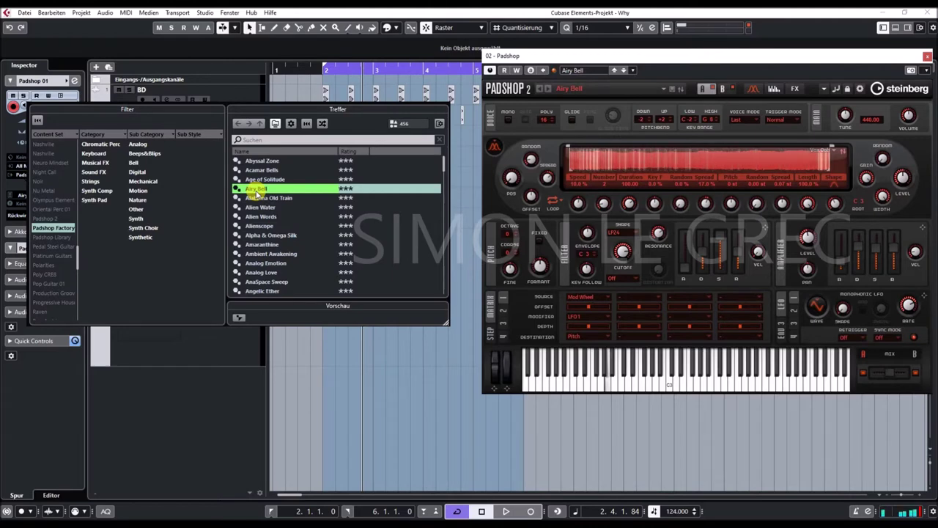
click(277, 226)
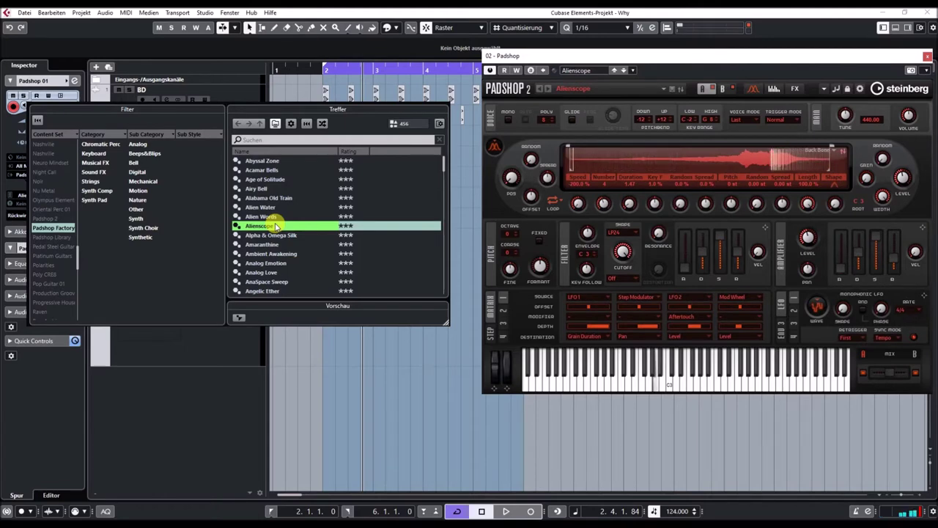
click(270, 254)
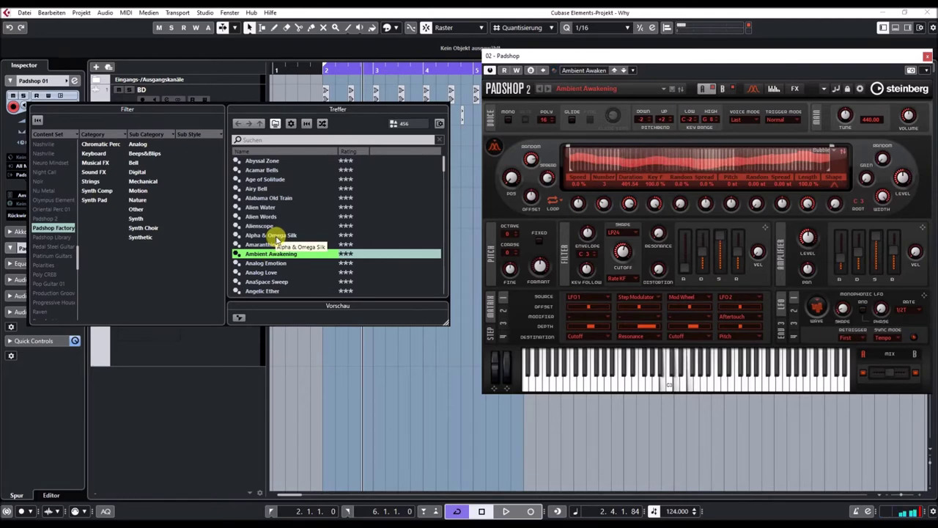
scroll(272, 239, down, 2)
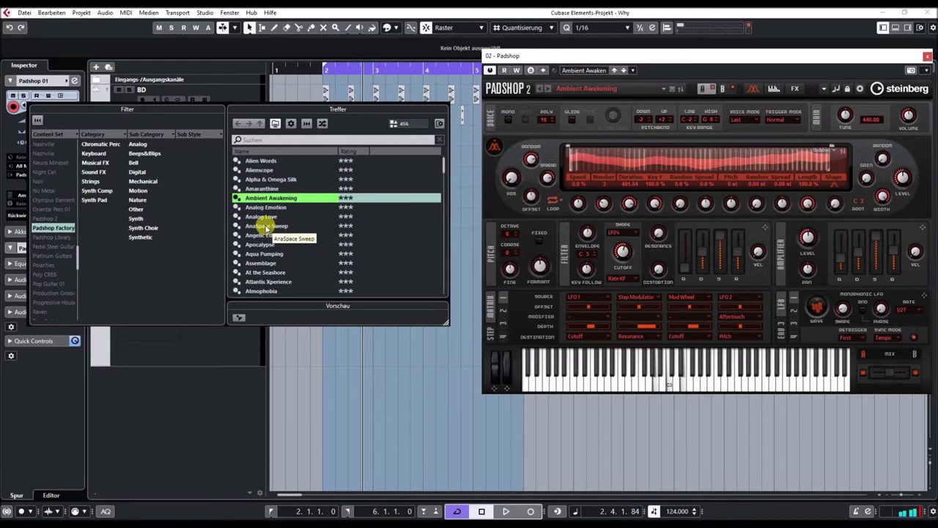
click(265, 227)
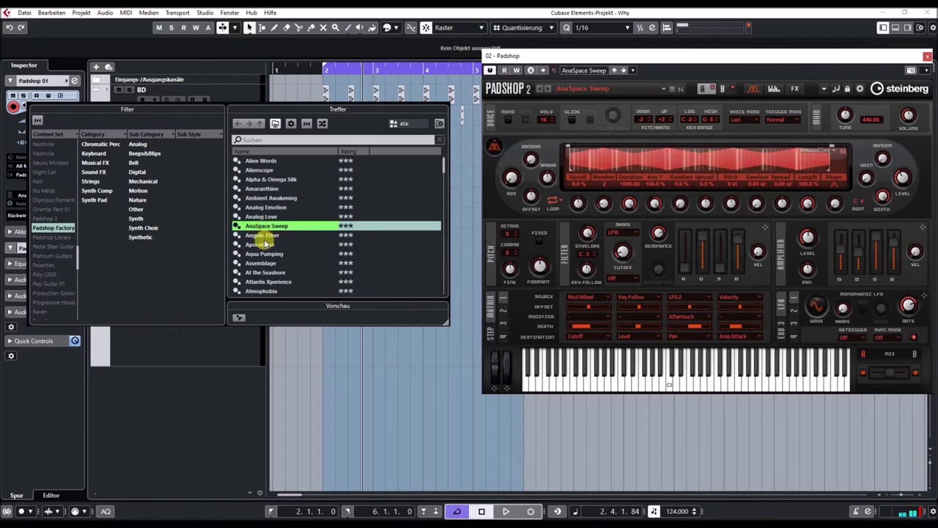
click(263, 244)
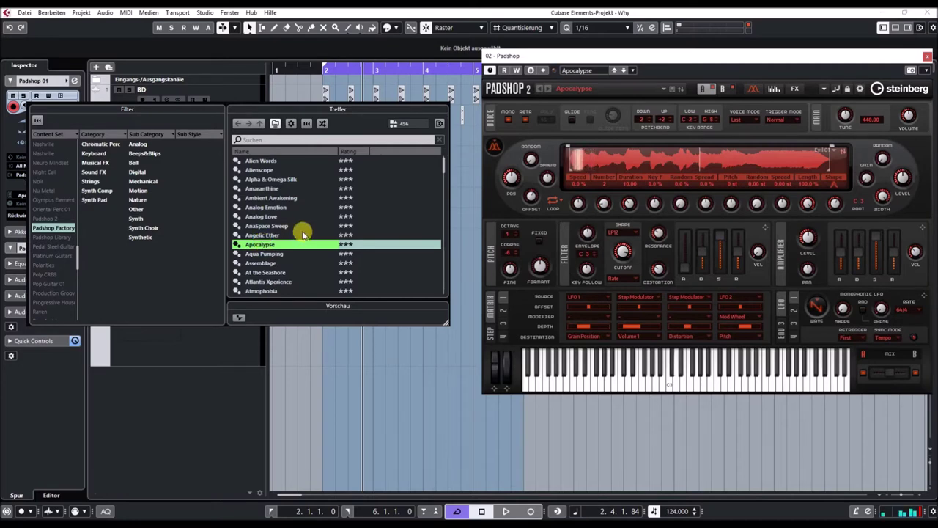
Load the presets Aurora, Aviation Pad and Baroness one after another to hear how each sounds
scroll(303, 233, down, 4)
click(263, 198)
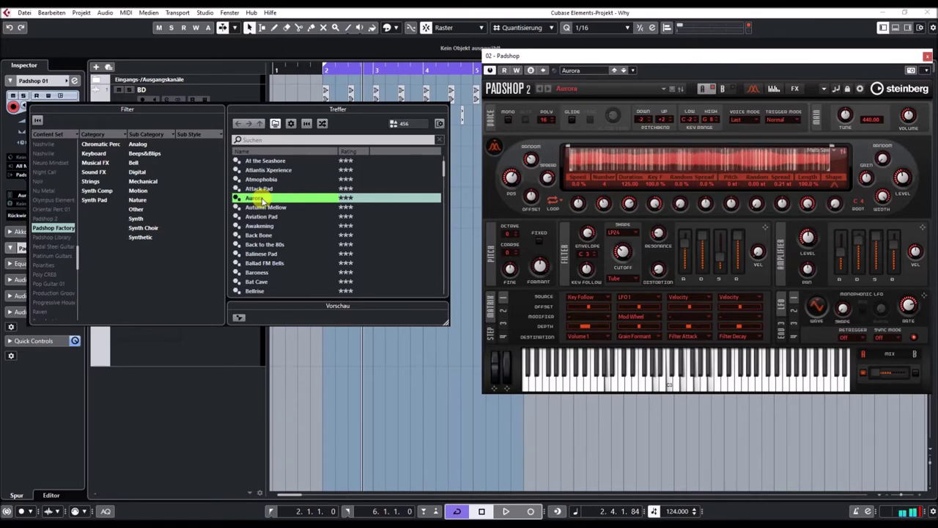
click(262, 217)
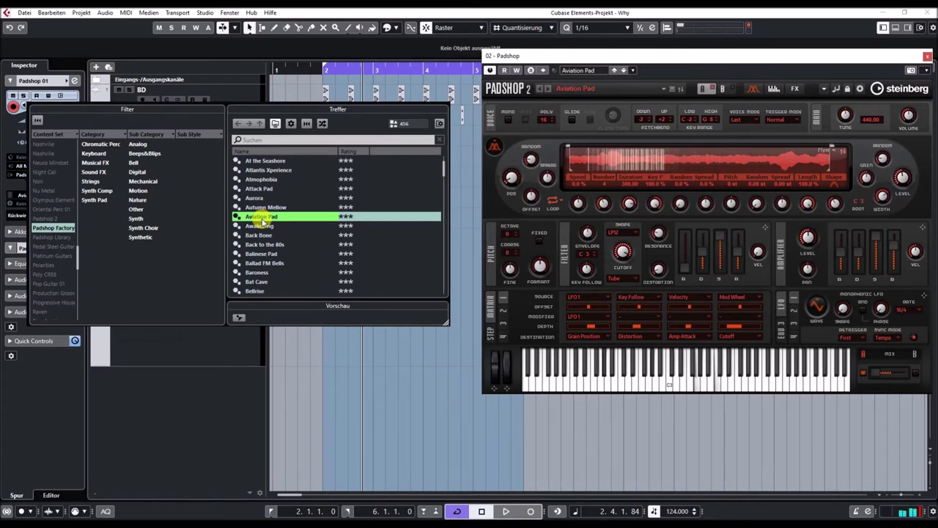
scroll(261, 221, down, 2)
click(262, 218)
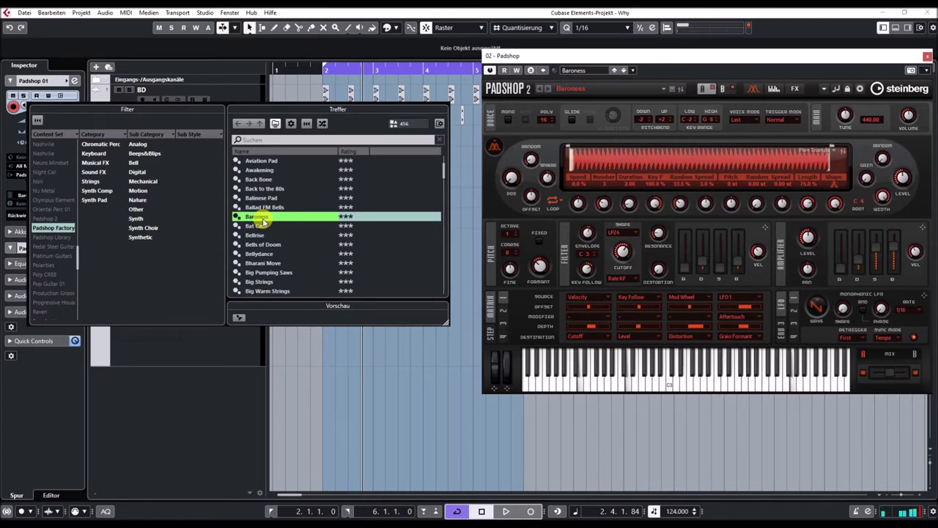
Audition the presets Blacksmith Baby, Bouncing Sync and Bright Aaah Pad from the Padshop Factory content set
scroll(262, 221, down, 4)
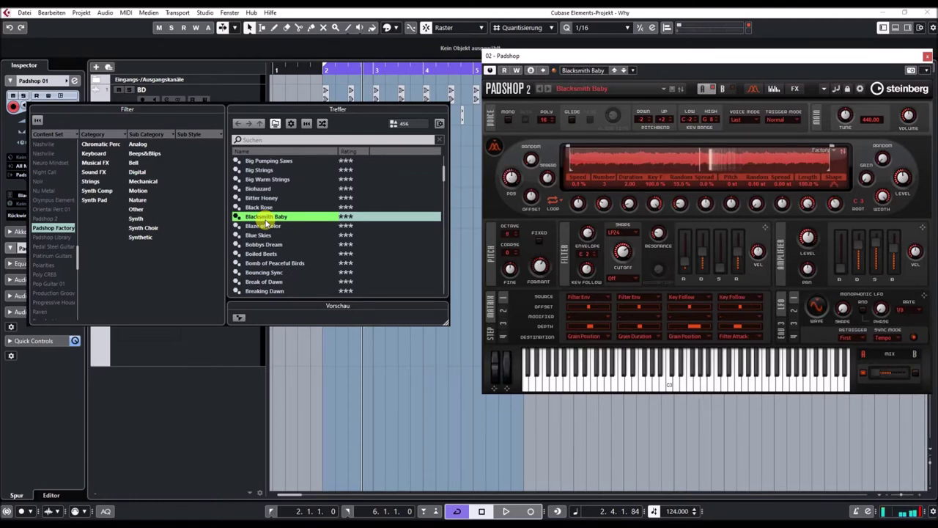
scroll(264, 220, down, 2)
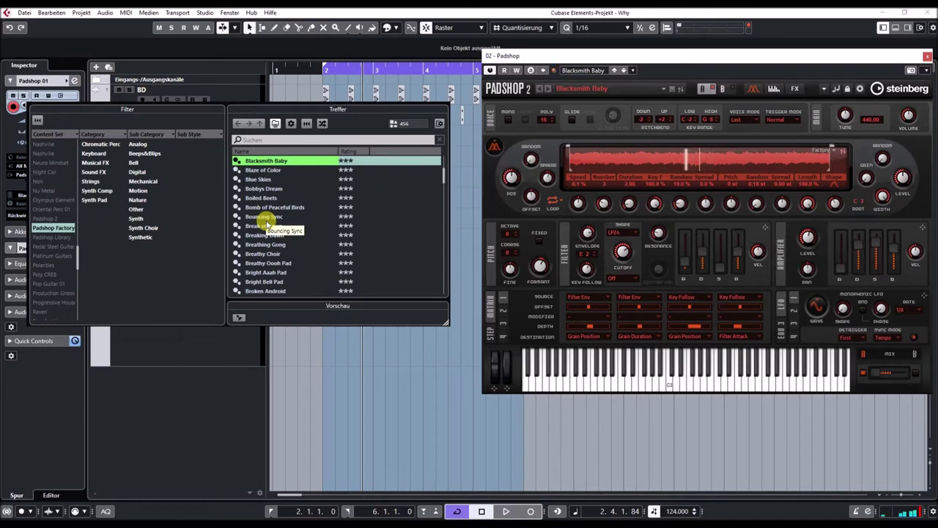
click(265, 219)
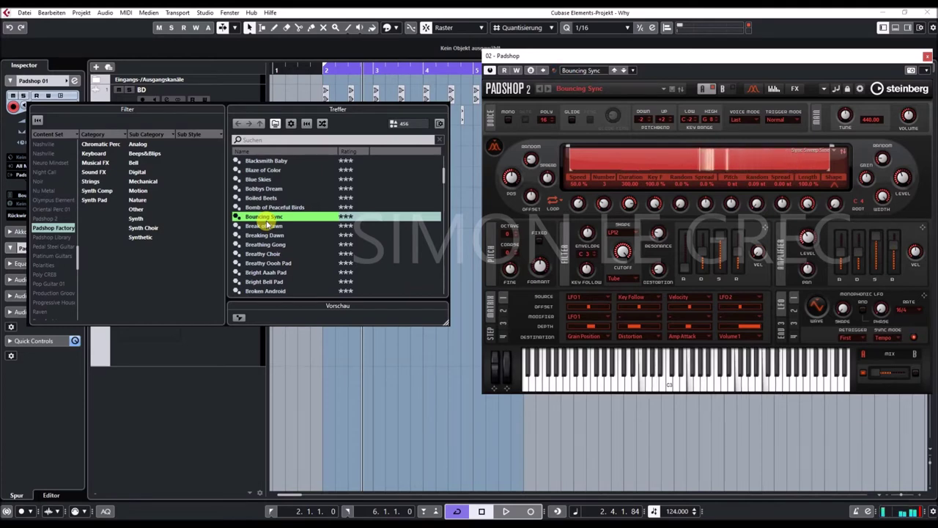
scroll(265, 213, down, 3)
click(269, 189)
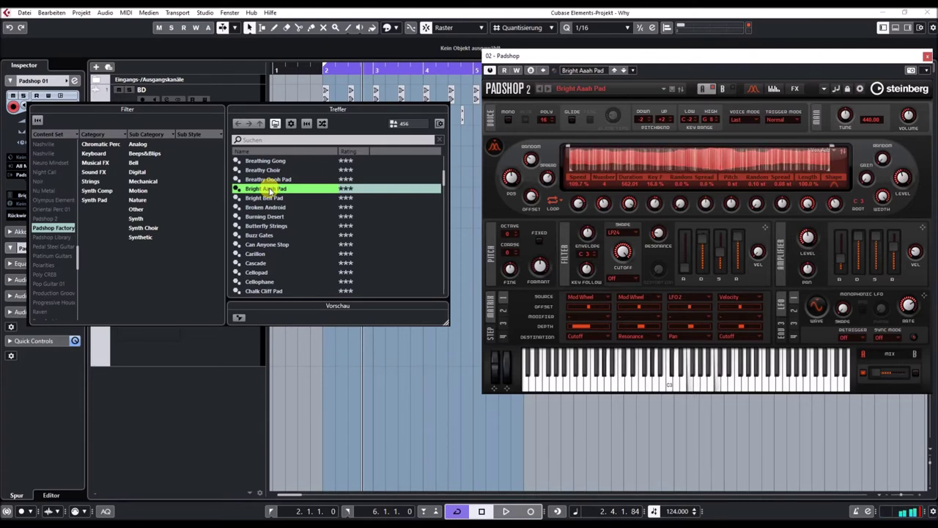
Load the presets Chasm, Classic Comp and Cogwheel in turn to compare their sounds
scroll(272, 191, down, 4)
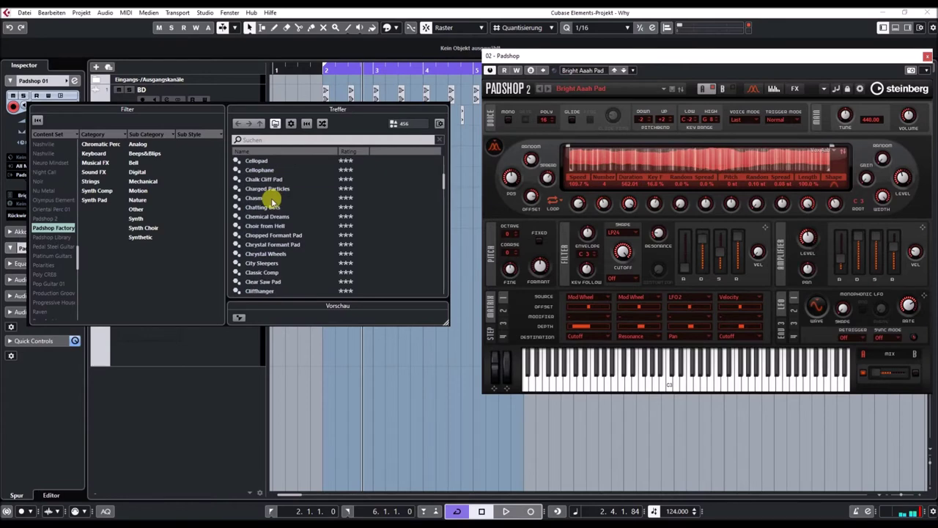
click(272, 198)
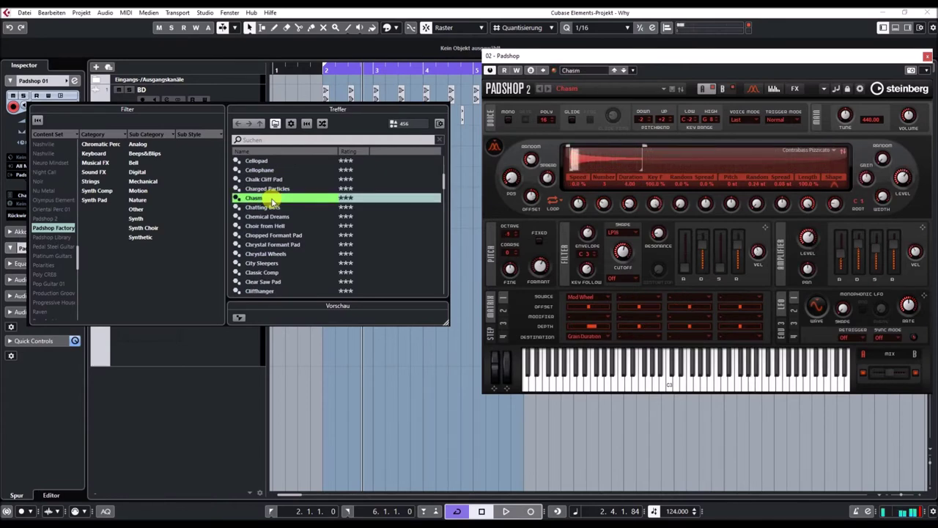
scroll(296, 207, down, 3)
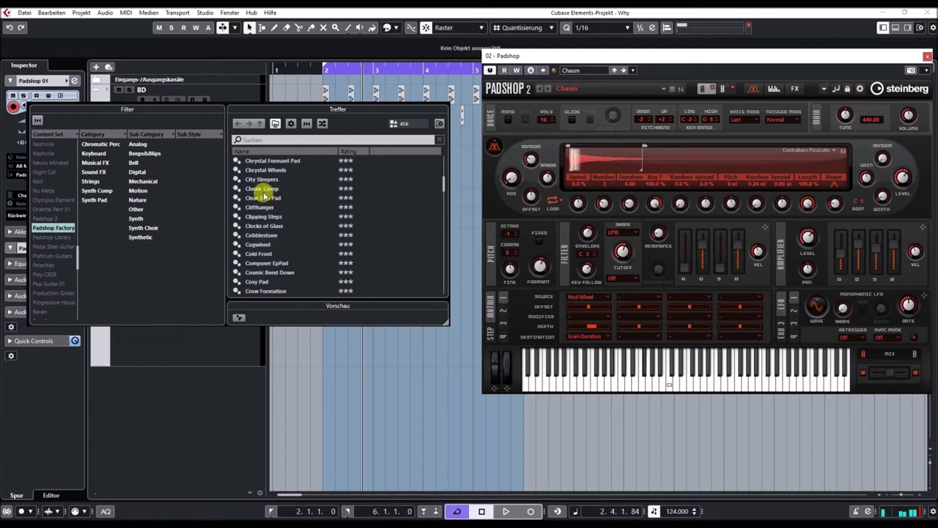
click(259, 188)
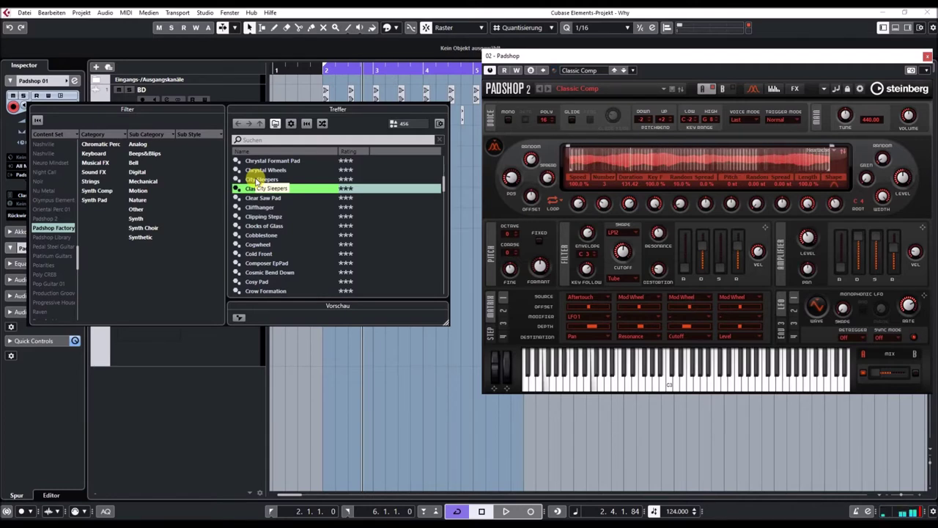
click(279, 244)
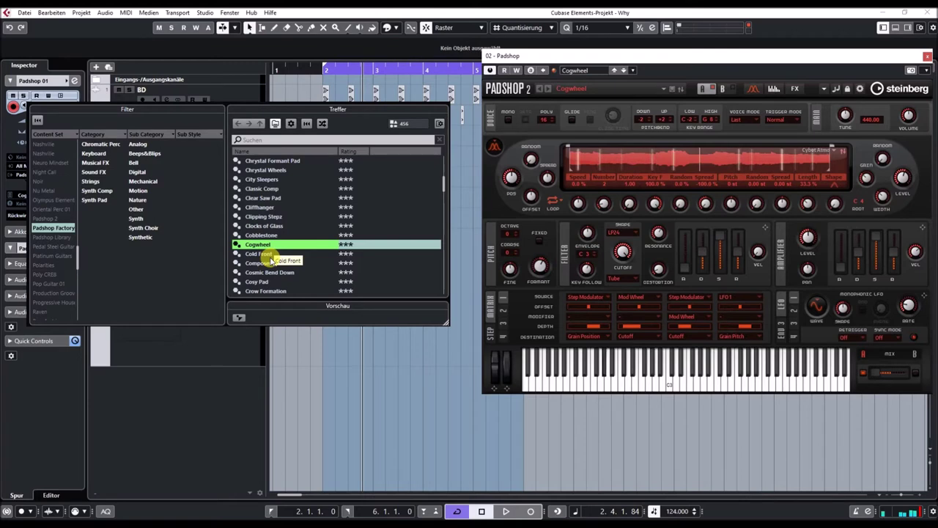
Audition the presets Cyclotron, Dance Strings and Deimos by loading each into the synth
scroll(302, 229, down, 4)
click(301, 229)
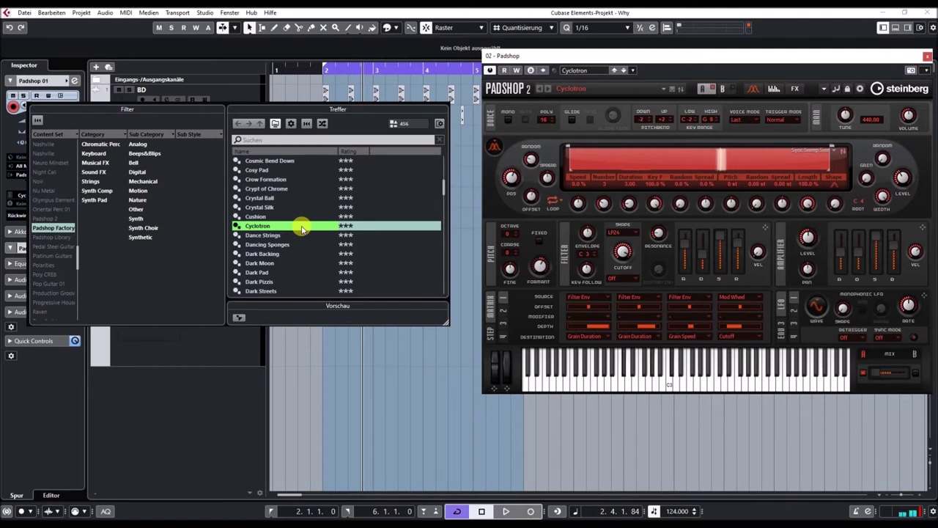
click(272, 236)
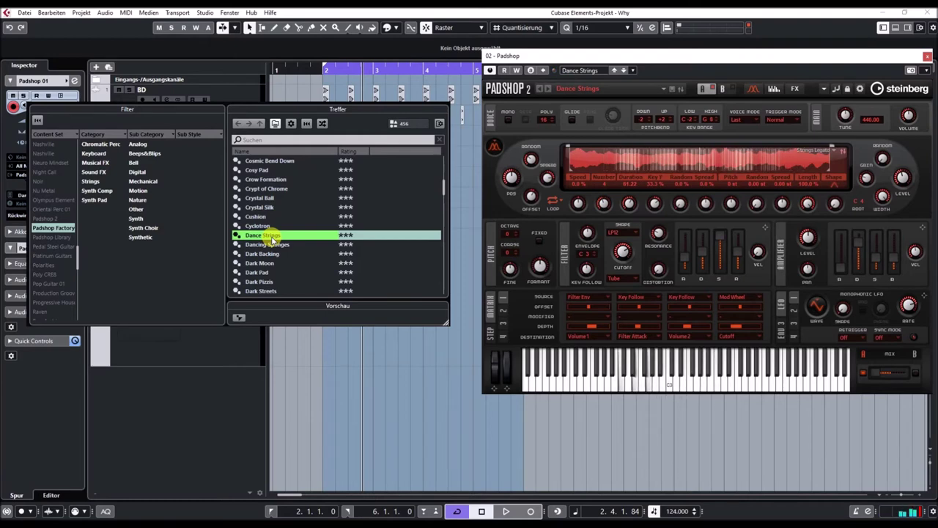
scroll(270, 242, down, 3)
click(267, 245)
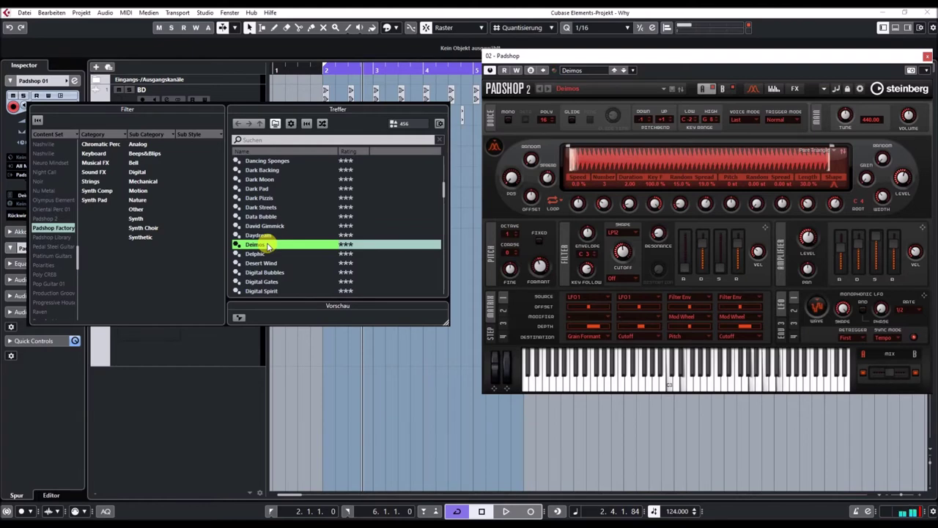
Load the presets Disturbed Sleep, Eagle Wings and Empty Space one after another for listening
scroll(282, 247, down, 3)
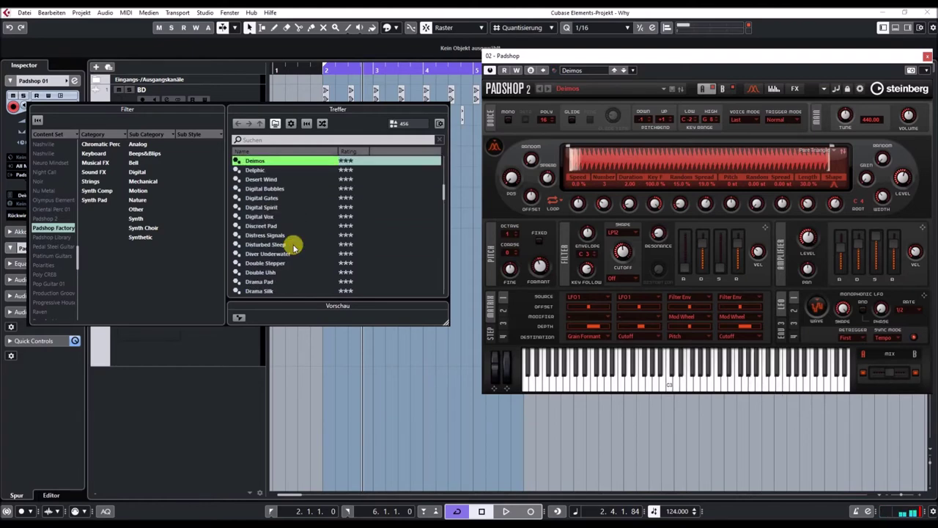
click(292, 244)
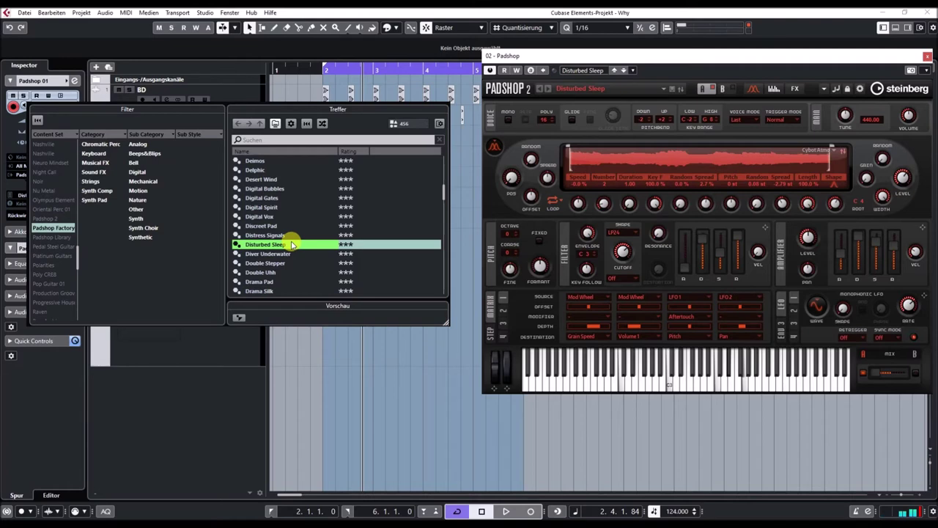
scroll(291, 245, down, 4)
click(288, 245)
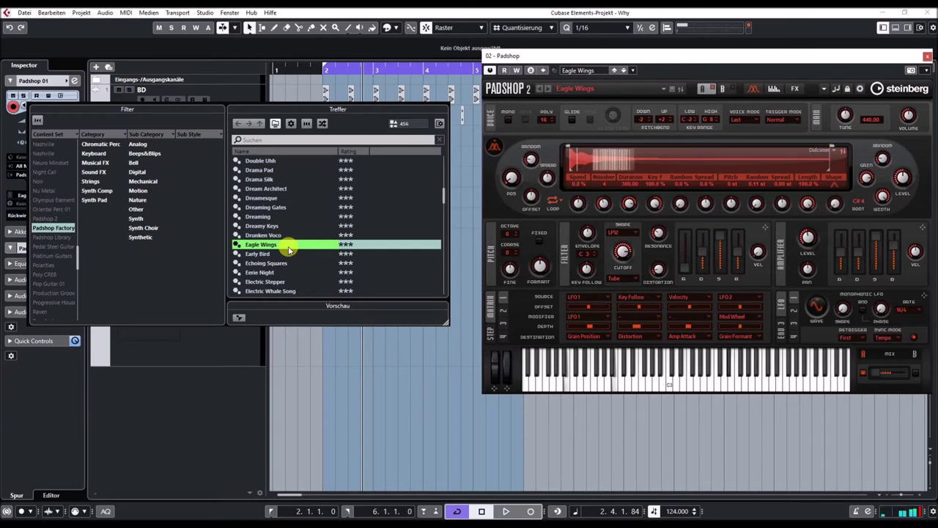
scroll(291, 251, down, 3)
click(306, 253)
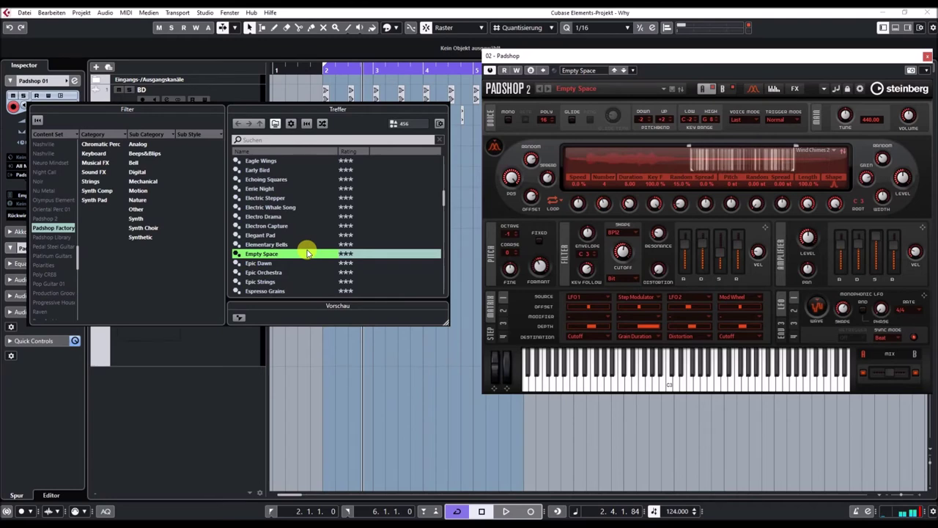
Audition the presets Fat & Wide Pad, Fraid Pad and Guardian Angel from the factory preset list
scroll(330, 243, down, 5)
click(247, 235)
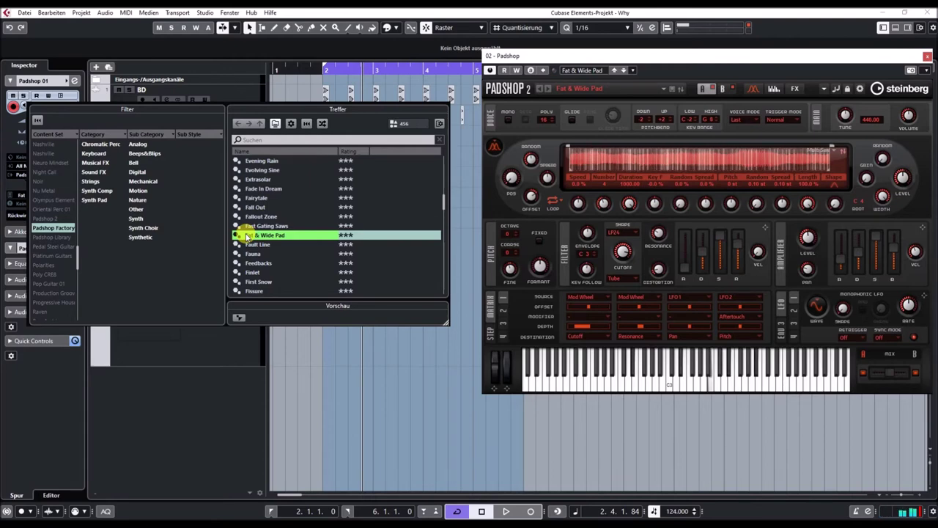
scroll(285, 241, down, 5)
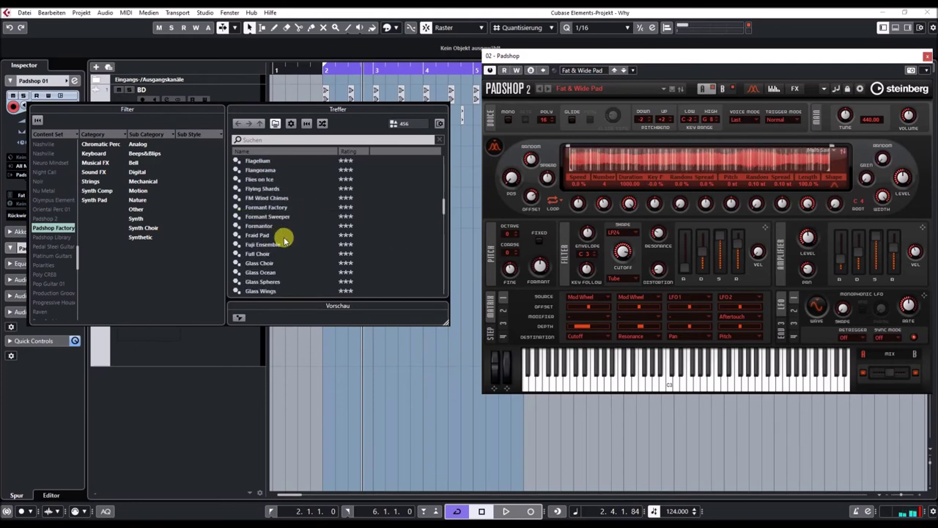
click(285, 236)
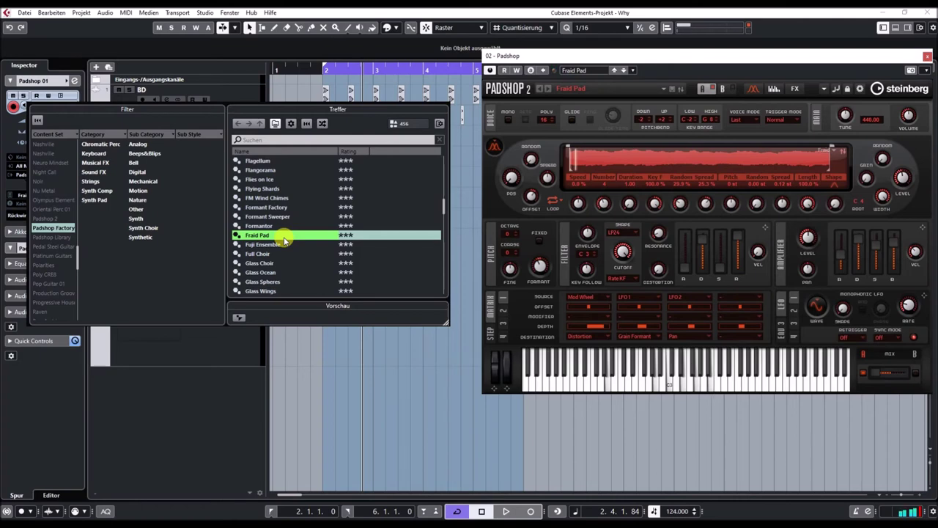
scroll(284, 241, down, 4)
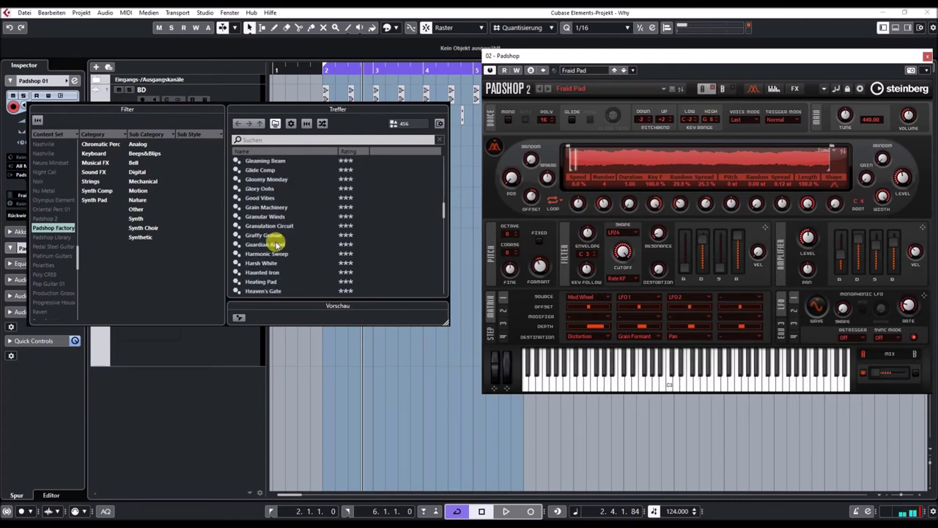
click(276, 244)
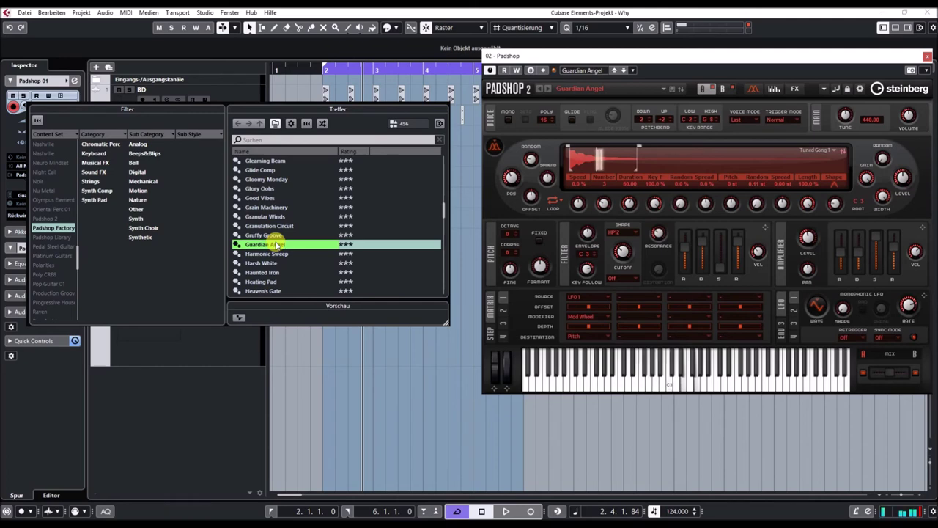
Load the presets Hollowed Out, Hush Voices and Laserstorm in turn to hear each sound
scroll(275, 244, down, 4)
click(268, 237)
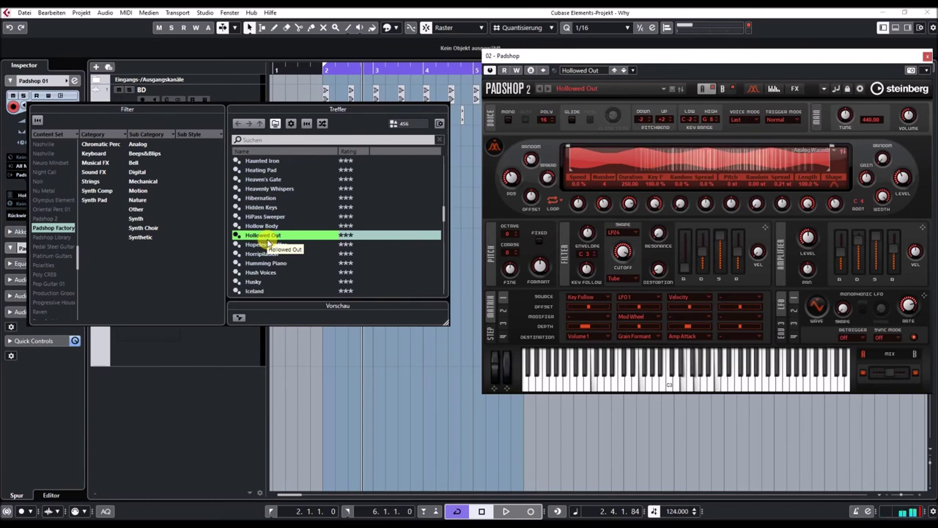
click(277, 273)
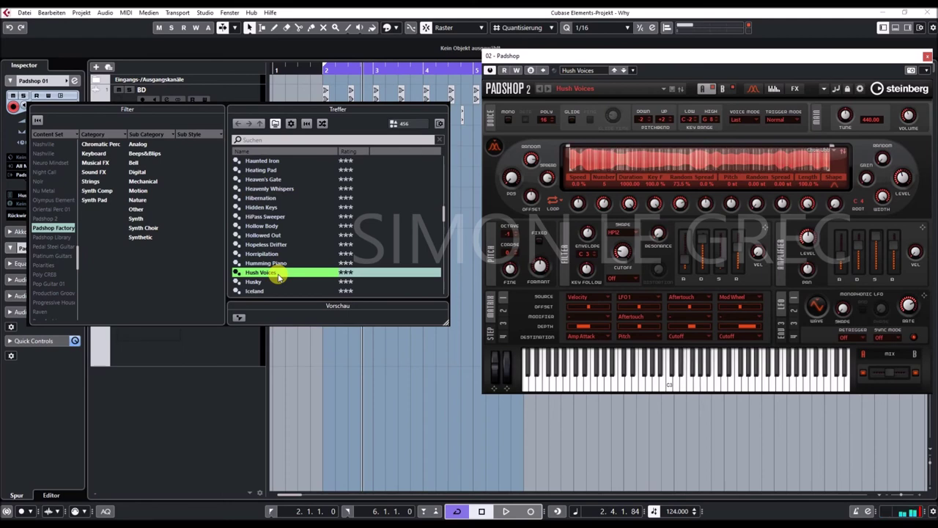
scroll(294, 271, down, 5)
click(310, 266)
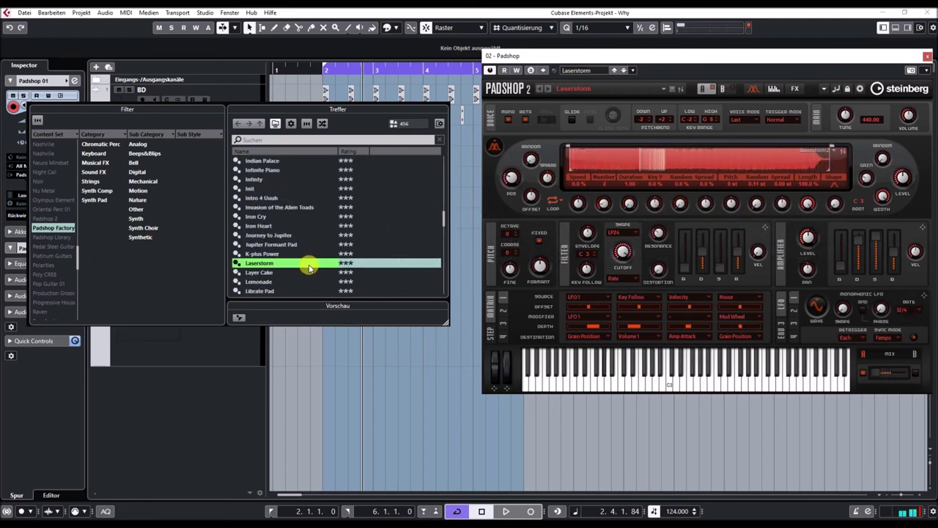
Audition the presets Magnetic Field, Moon Harvest and Oblique Projection from the Padshop Factory content set
scroll(319, 230, down, 7)
click(295, 226)
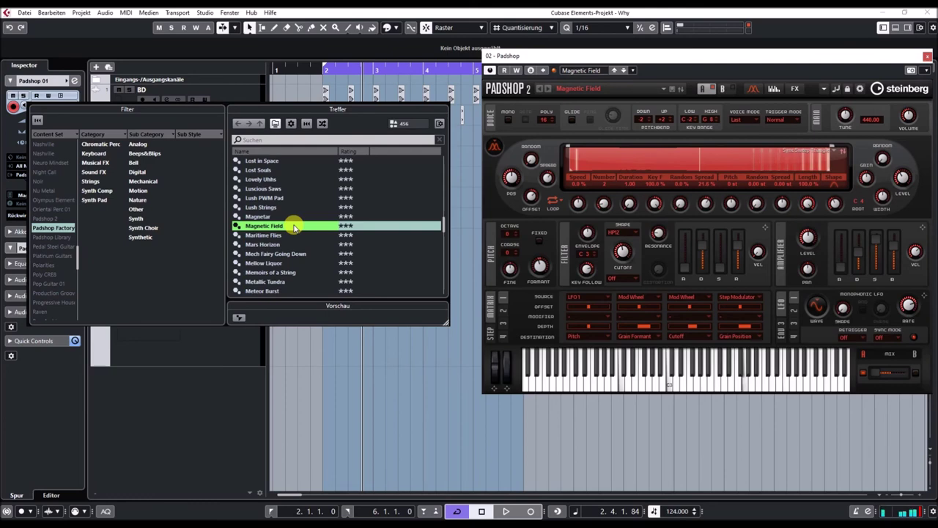
scroll(293, 228, down, 5)
click(293, 225)
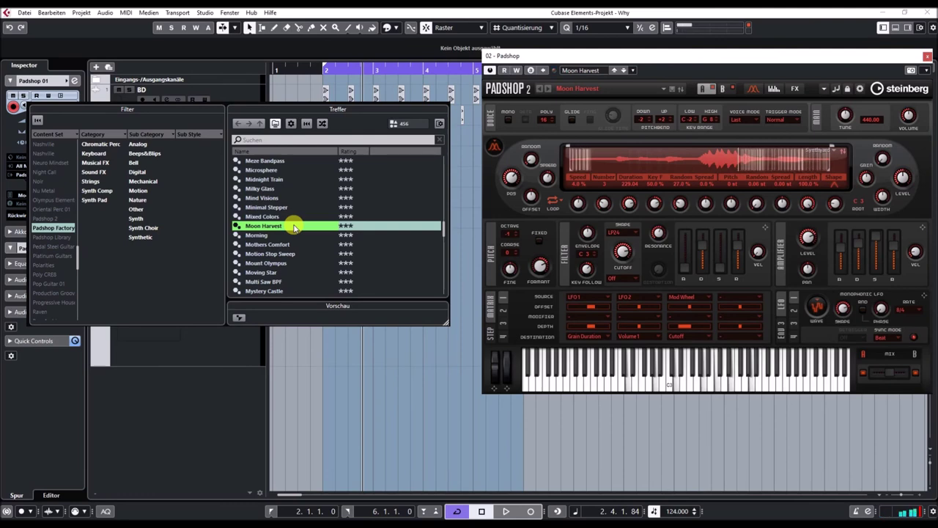
scroll(294, 227, down, 6)
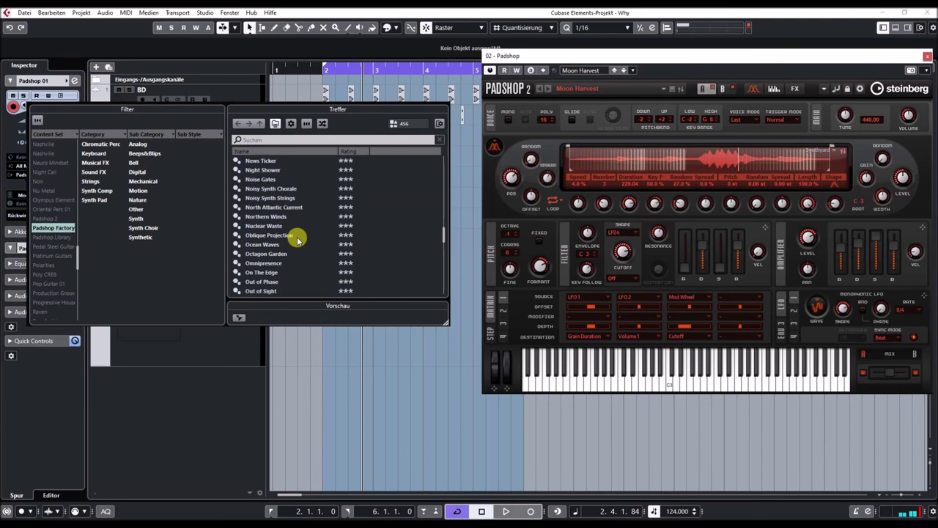
click(298, 235)
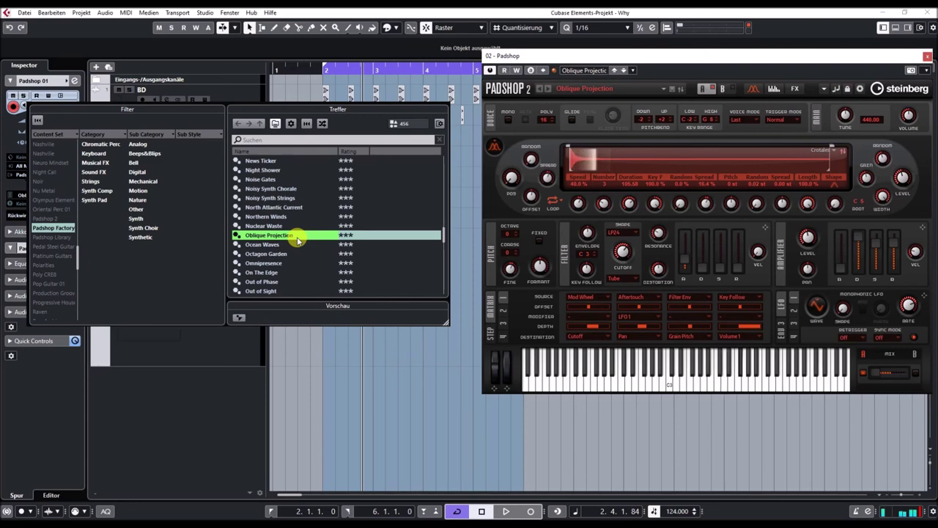
Load the preset Phase Rider for listening, followed by the preset Pioneer from the same list
scroll(293, 235, down, 5)
click(274, 216)
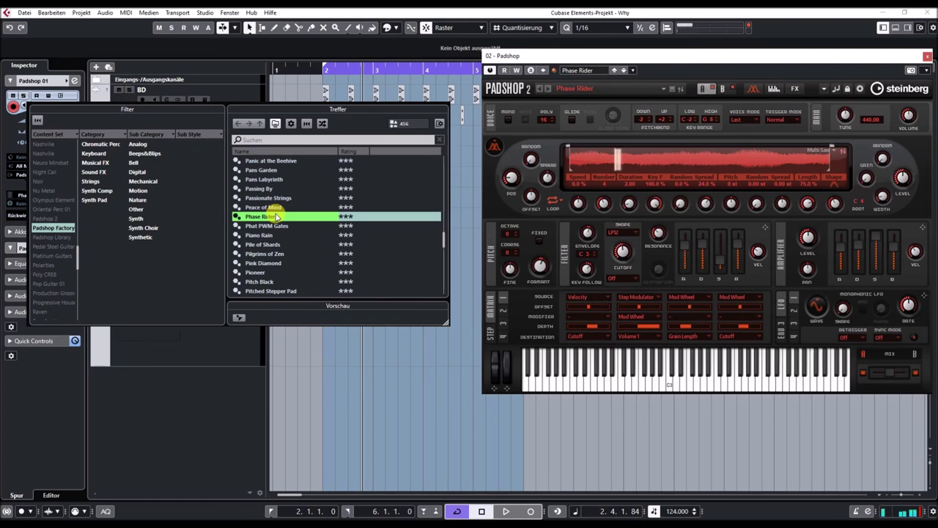
click(268, 272)
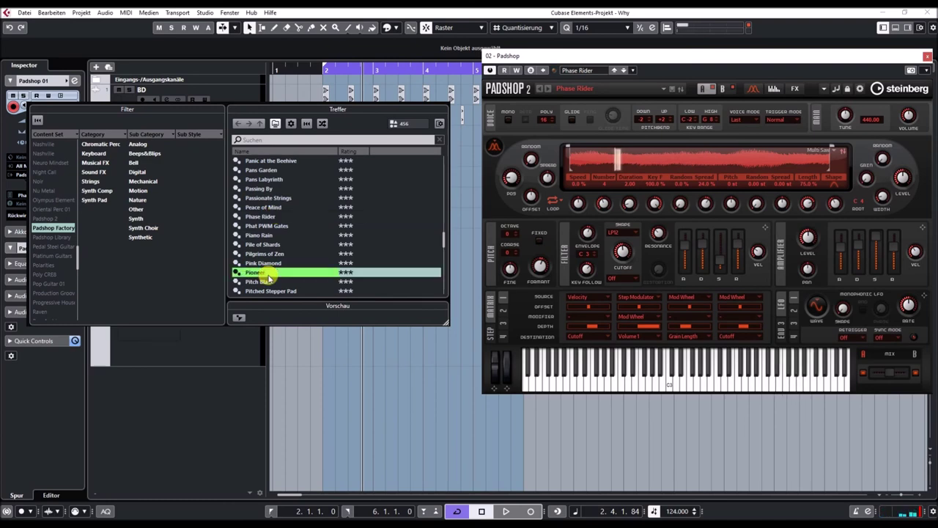